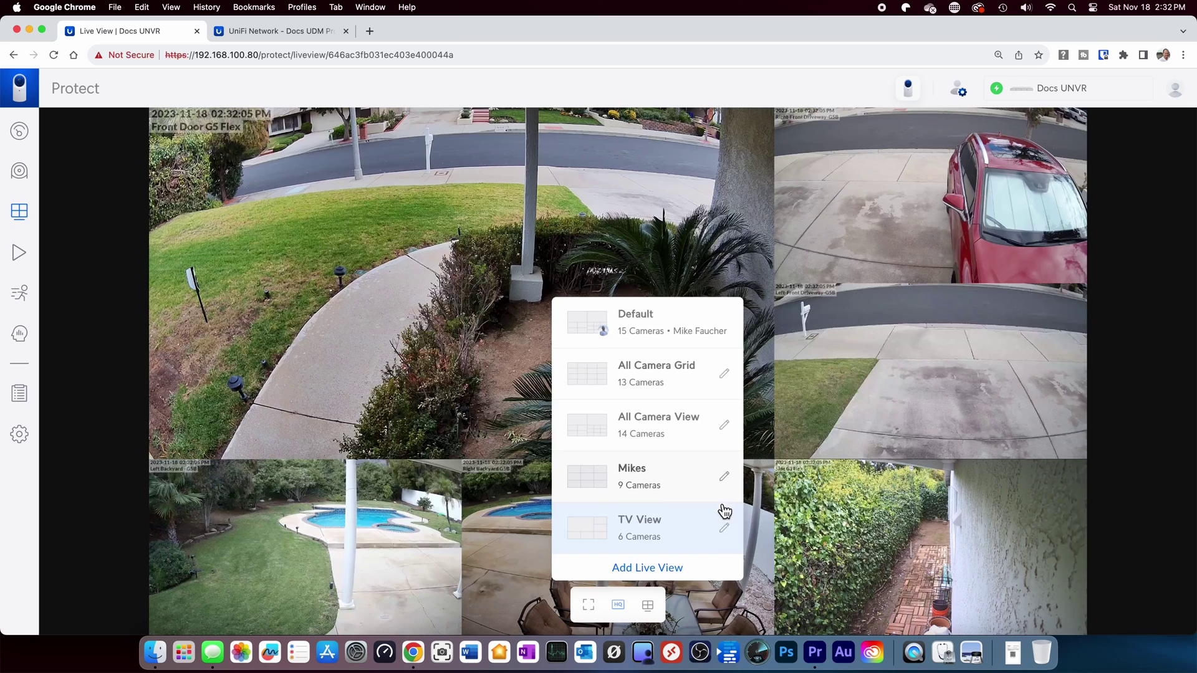
Step: Switch the browser live view to the six-camera TV View layout
{"action": "left_click", "coordinate": [646, 537]}
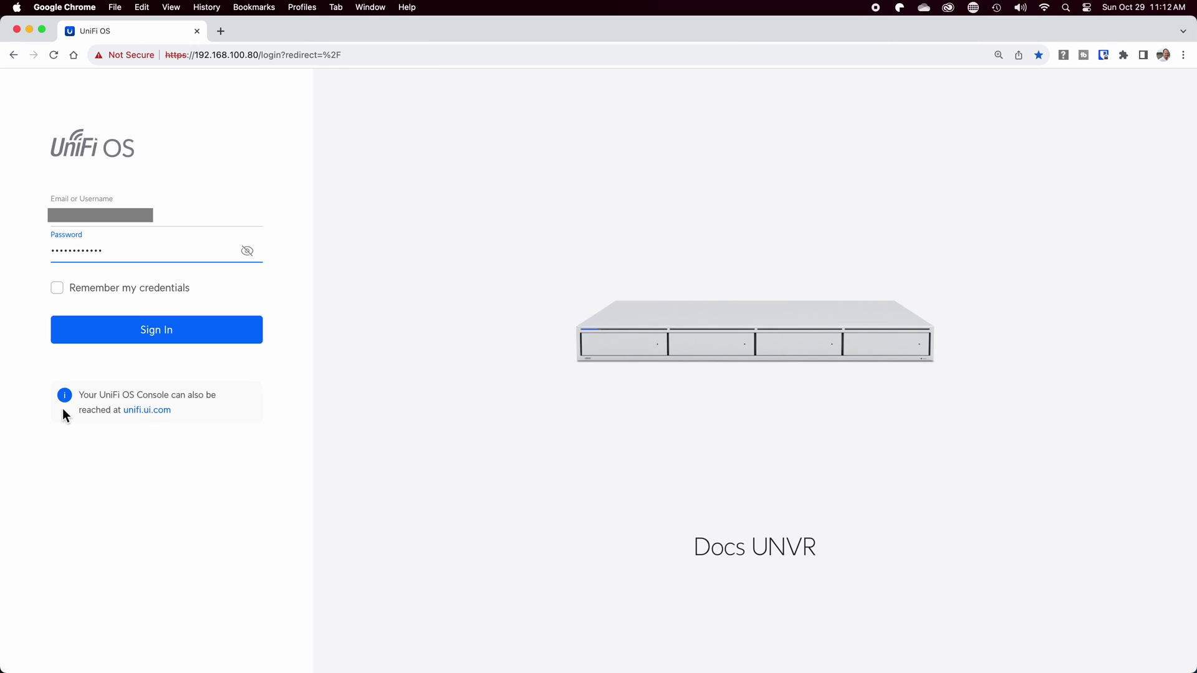
Step: Sign in to the Docs UNVR console with the entered username and password
{"action": "left_click", "coordinate": [209, 334]}
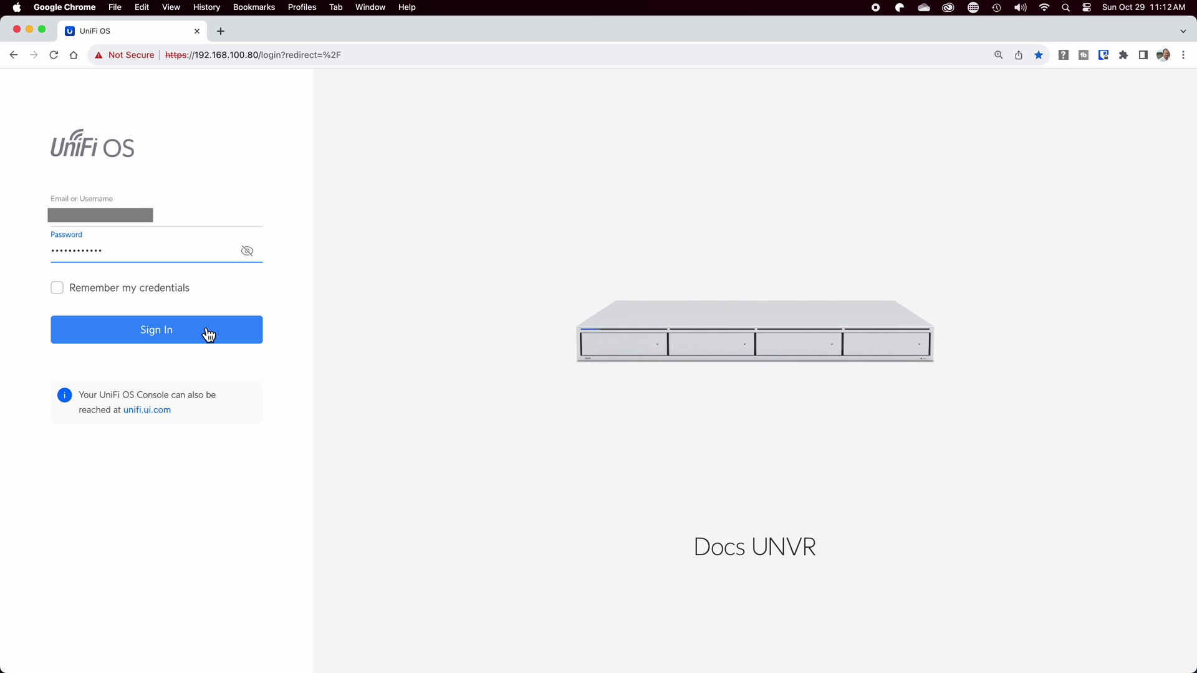
{"action": "left_click", "coordinate": [208, 334]}
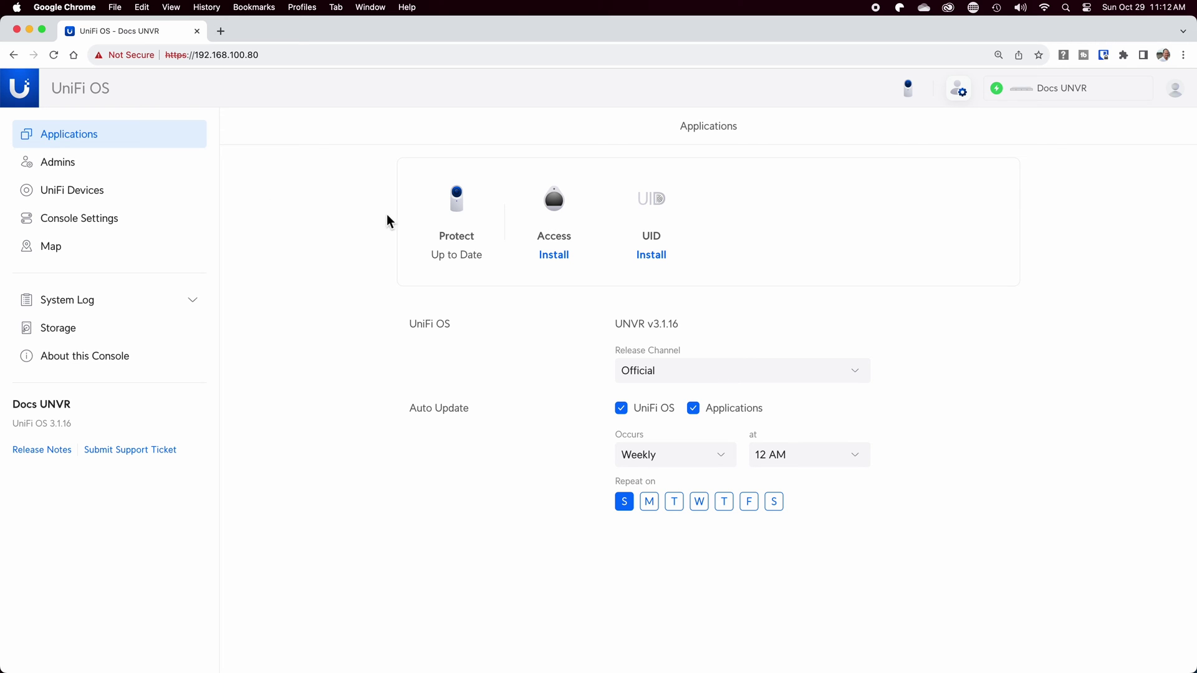
{"action": "mouse_move", "coordinate": [461, 248]}
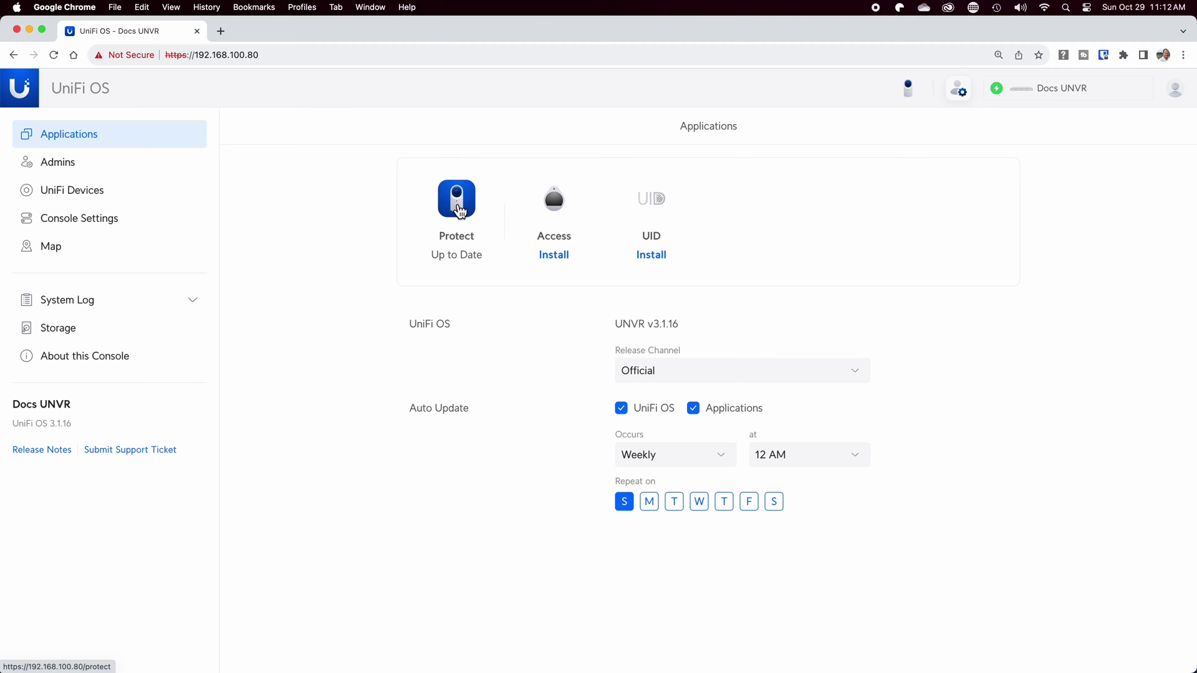
{"action": "mouse_move", "coordinate": [505, 253]}
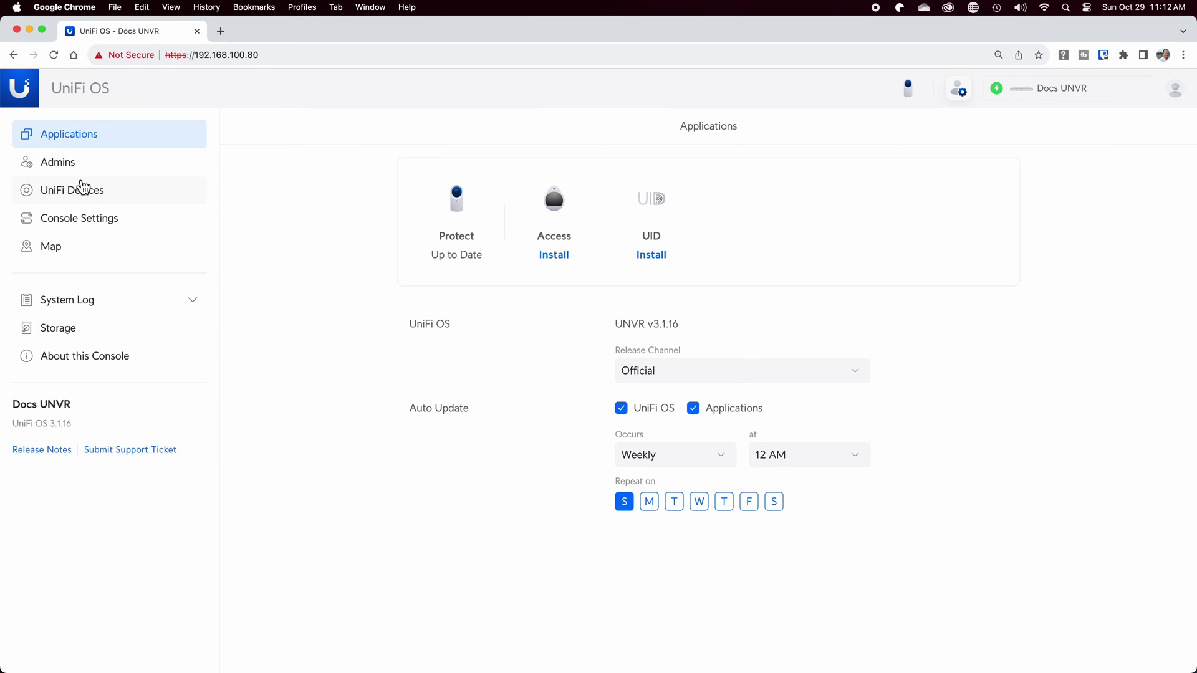
{"action": "left_click", "coordinate": [69, 167]}
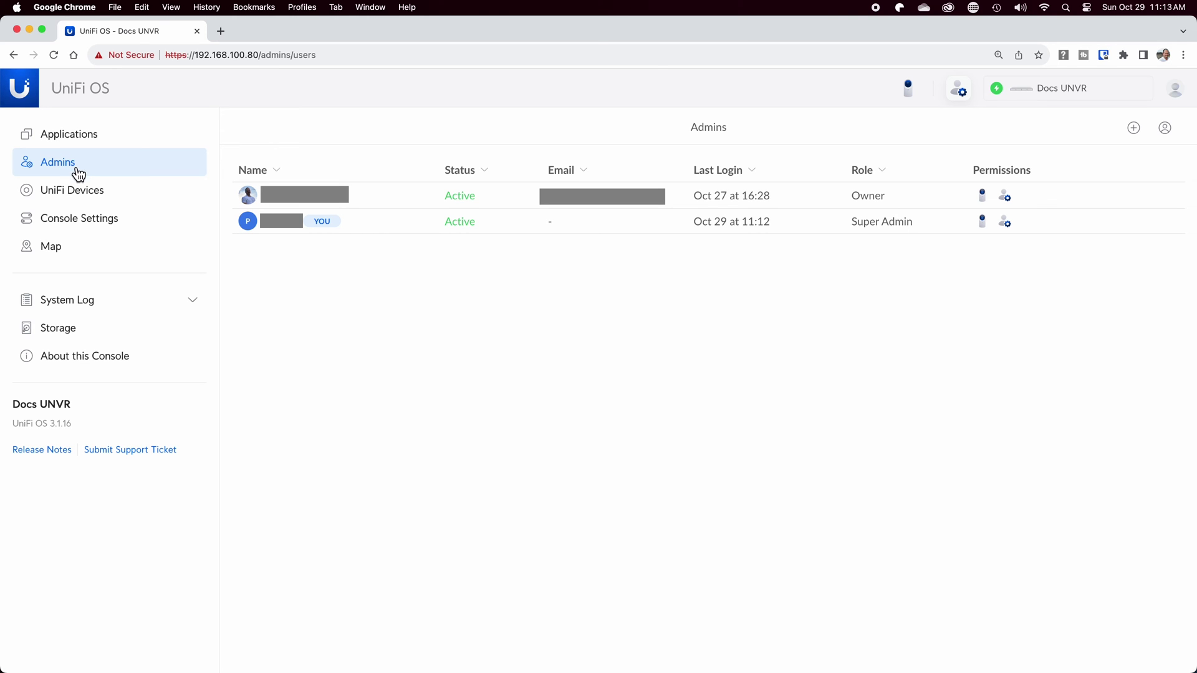
{"action": "left_click", "coordinate": [58, 198]}
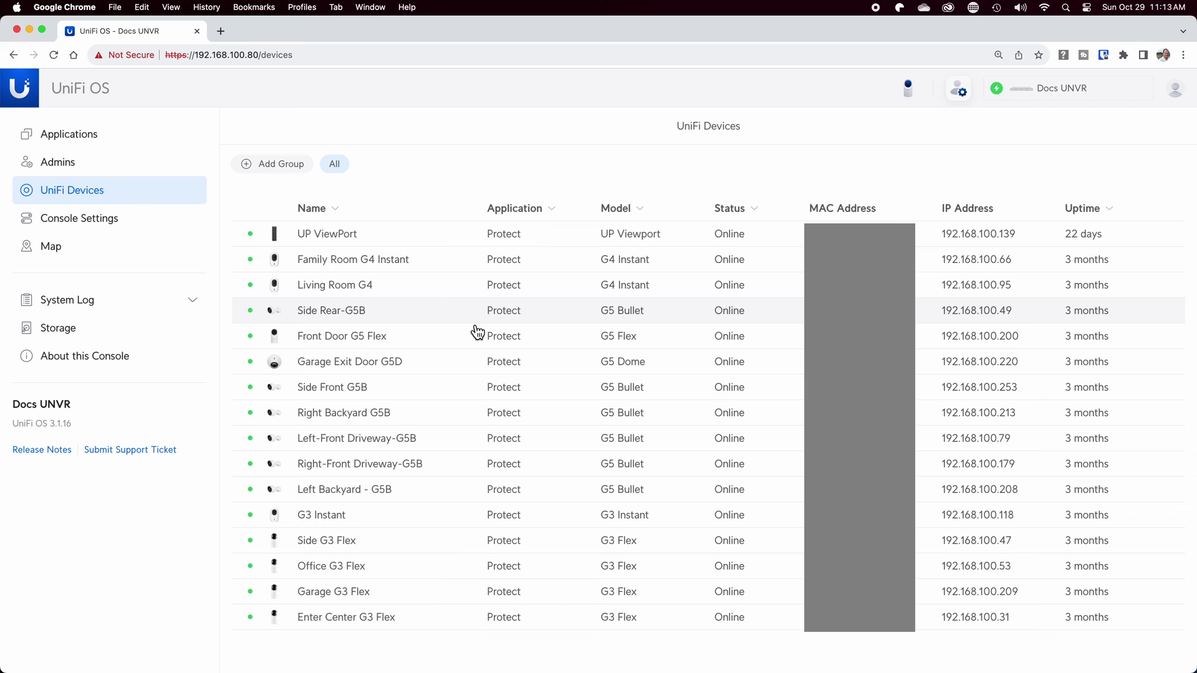
{"action": "left_click", "coordinate": [112, 234]}
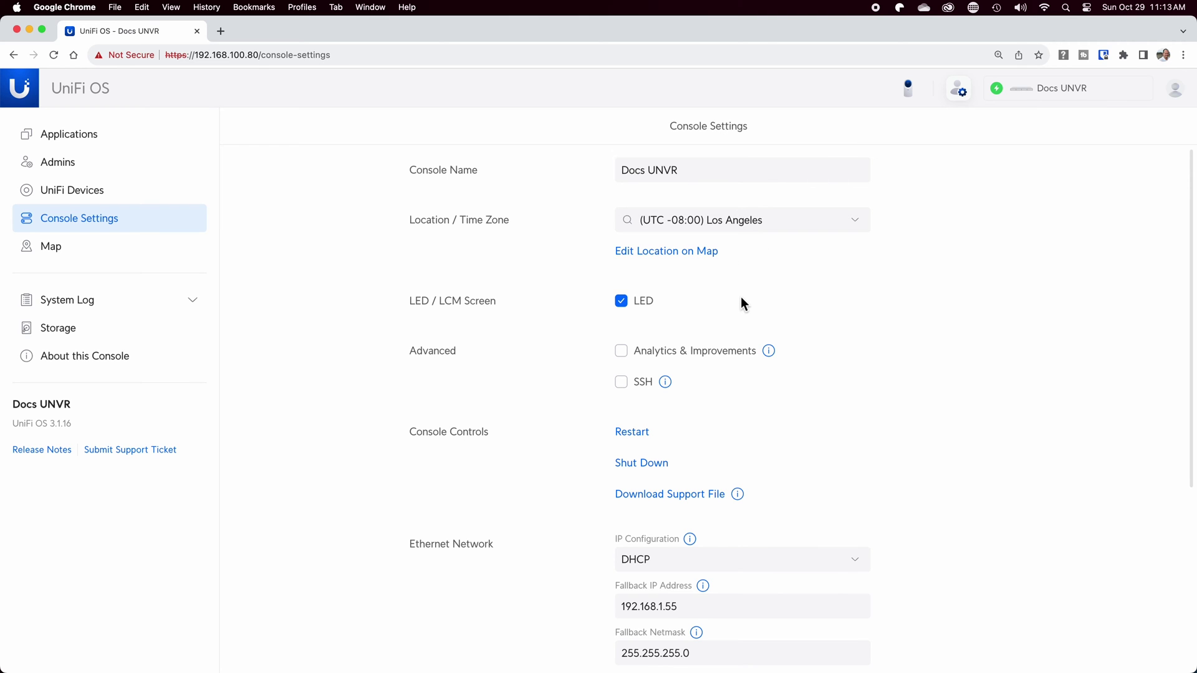
{"action": "left_click", "coordinate": [80, 254]}
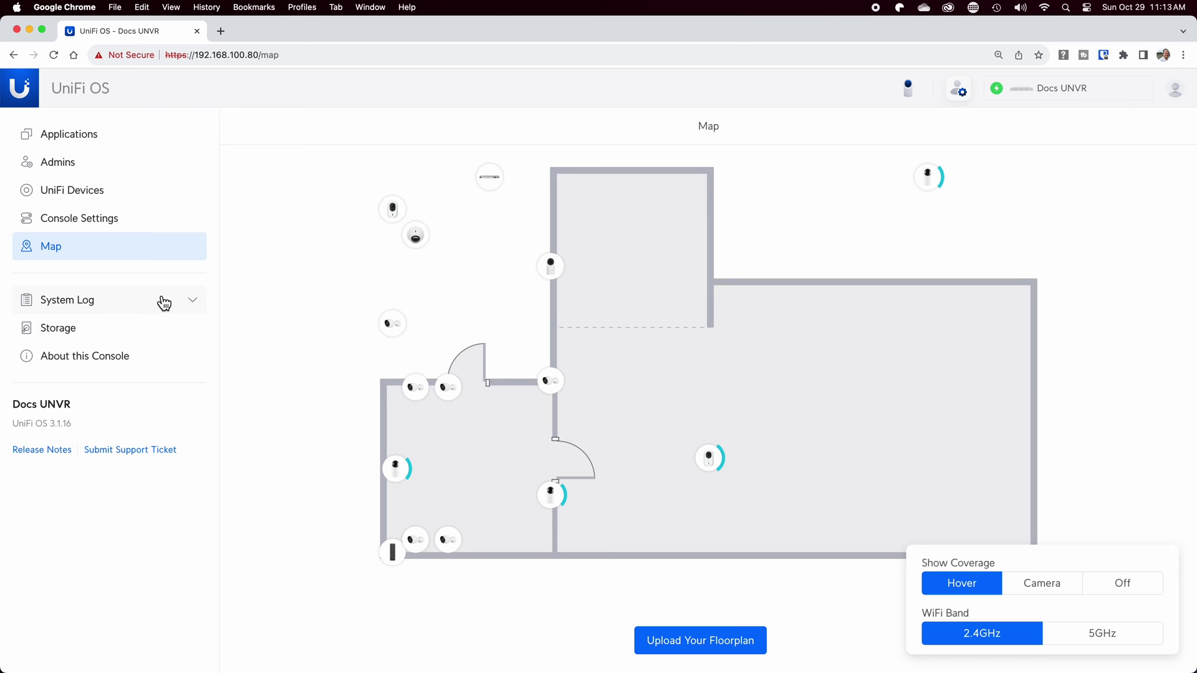
{"action": "left_click", "coordinate": [69, 307]}
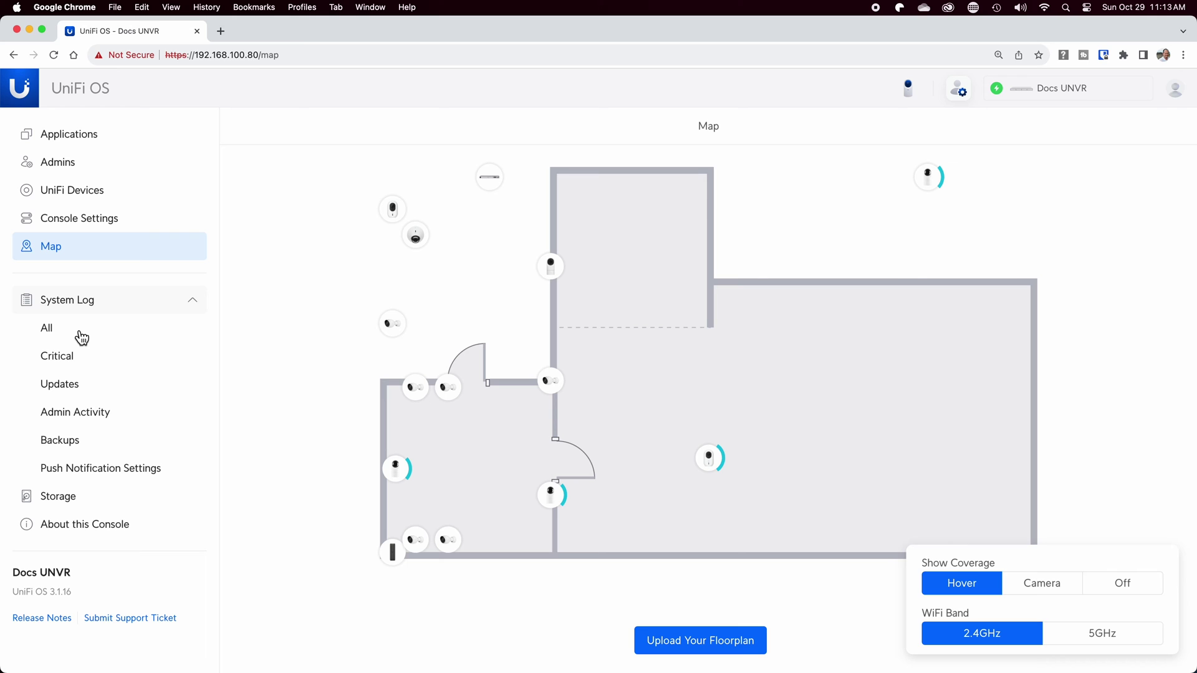
{"action": "left_click", "coordinate": [65, 332]}
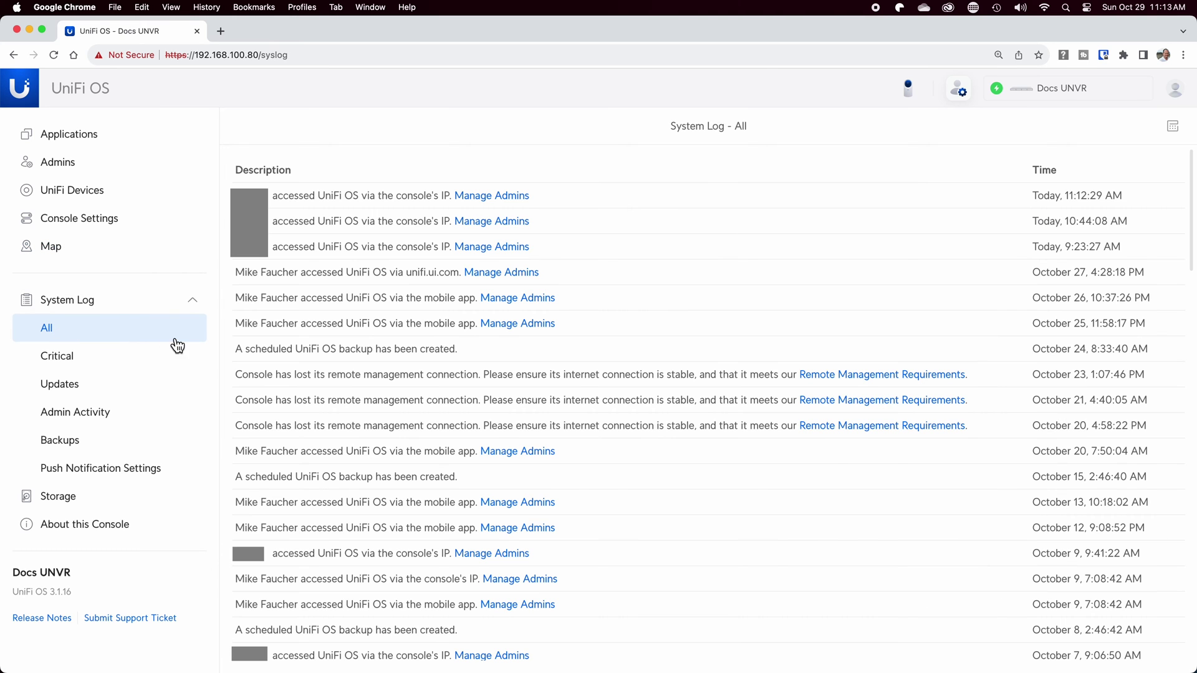
{"action": "left_click", "coordinate": [80, 391]}
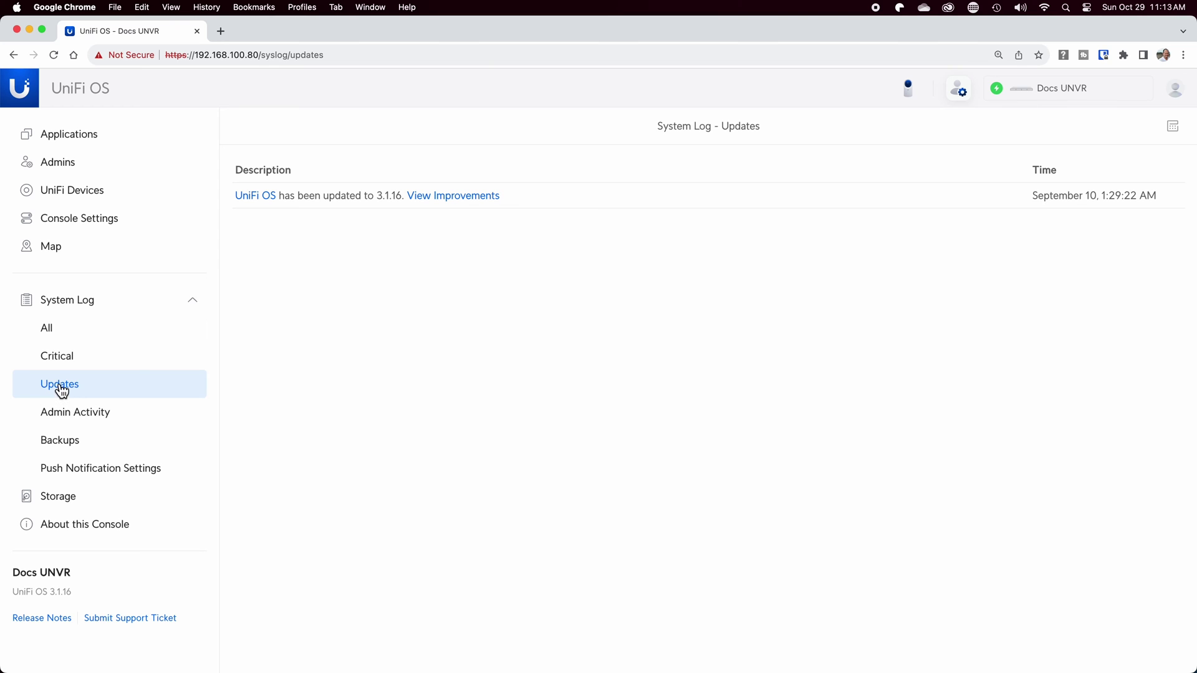
{"action": "left_click", "coordinate": [57, 361]}
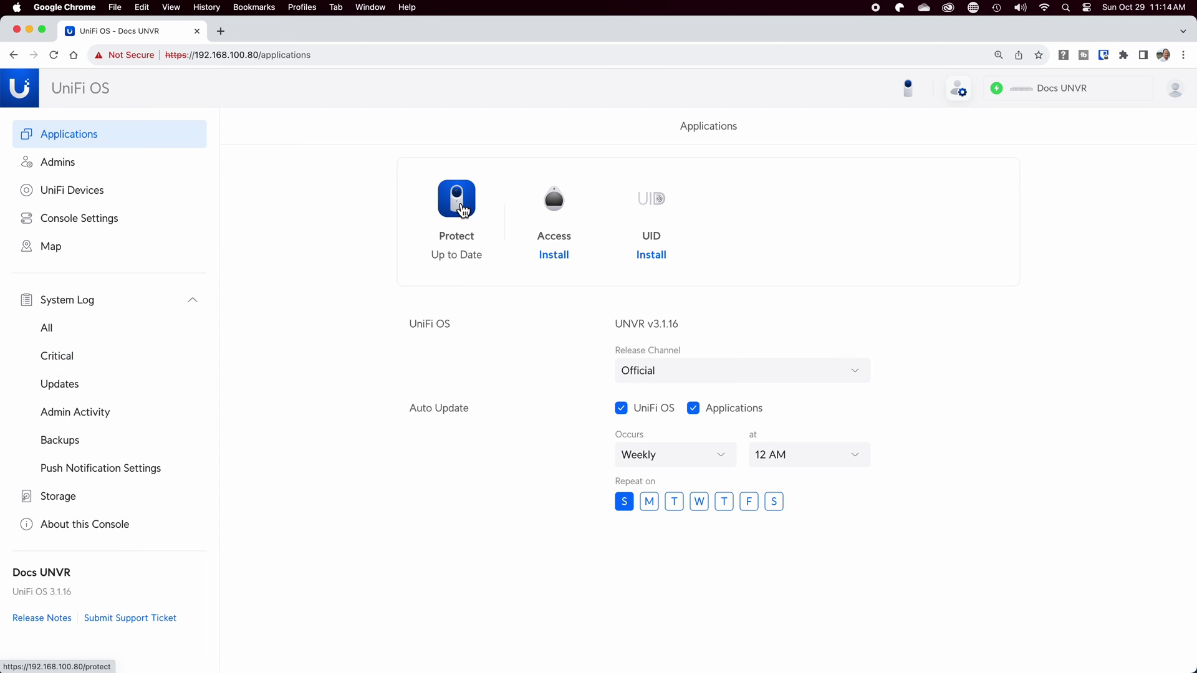
Step: Open Protect's camera device list and the Front Door G5 Flex camera's details
{"action": "left_click", "coordinate": [458, 206]}
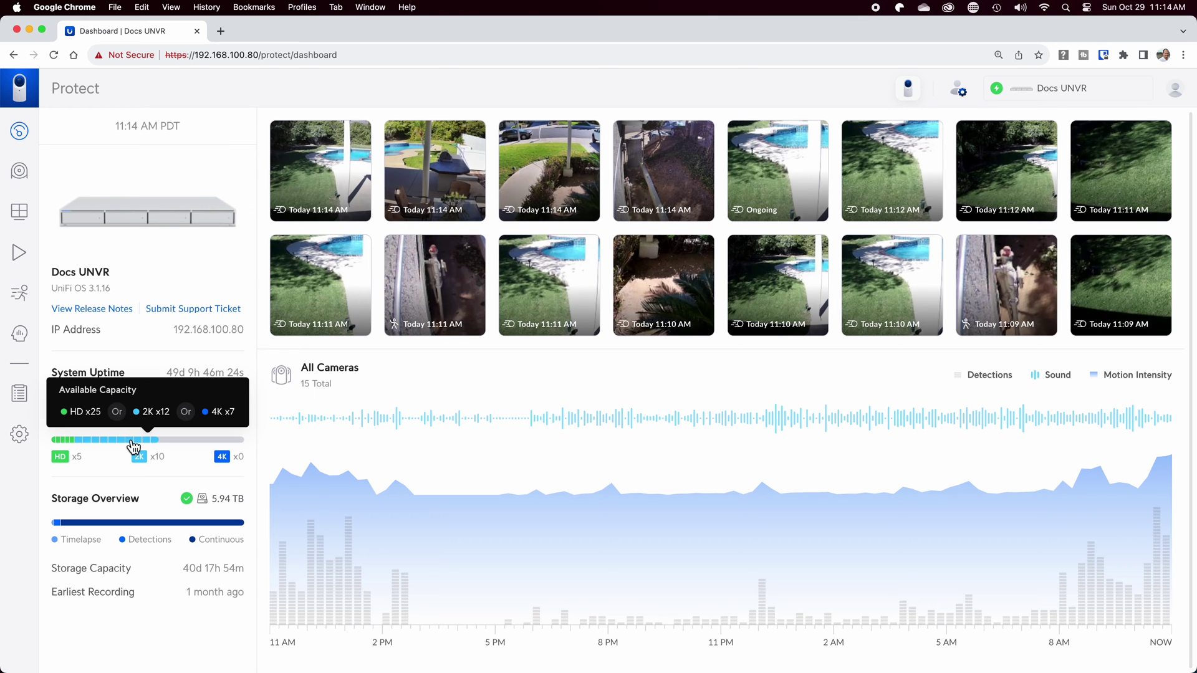
{"action": "left_click", "coordinate": [19, 170]}
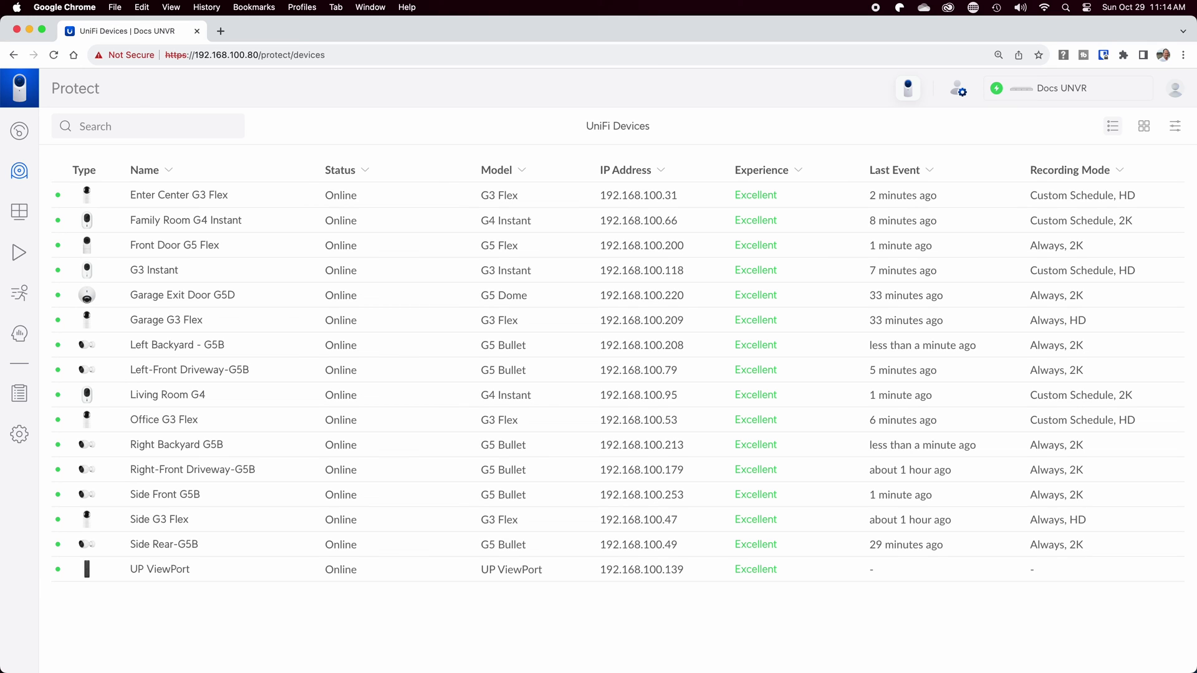
{"action": "left_click", "coordinate": [365, 251]}
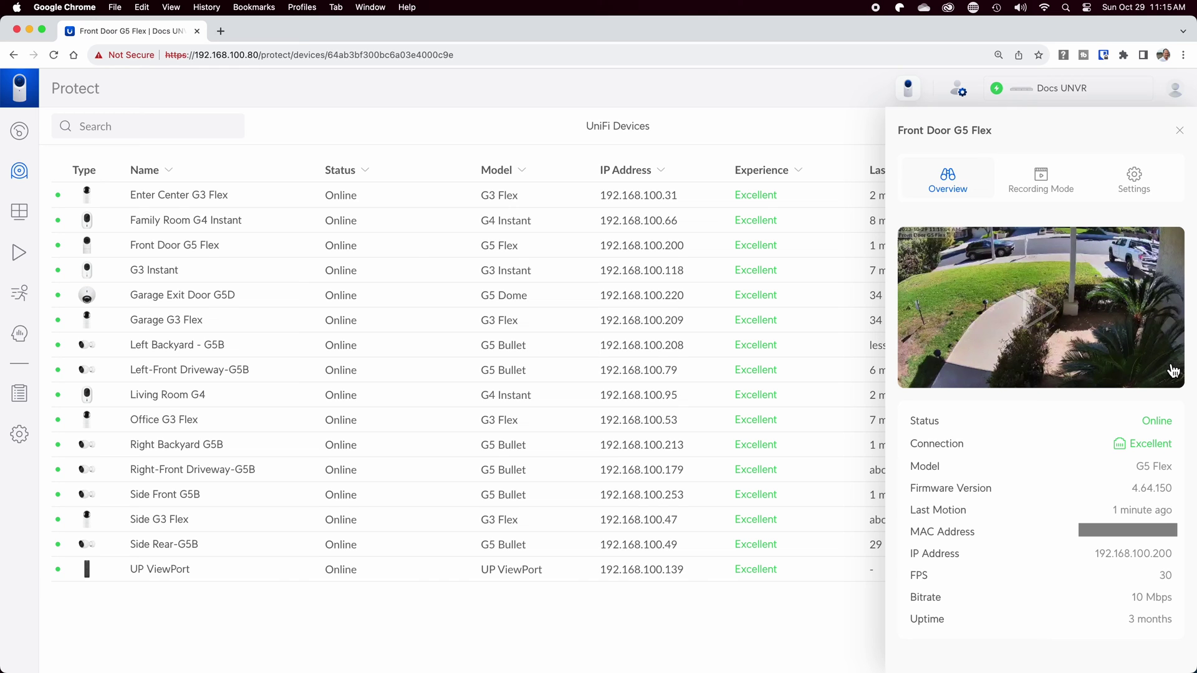
Step: Review Front Door G5 Flex recording settings, keeping When to Record on Always, through detection, quality, overlays and zones
{"action": "left_click", "coordinate": [1040, 179]}
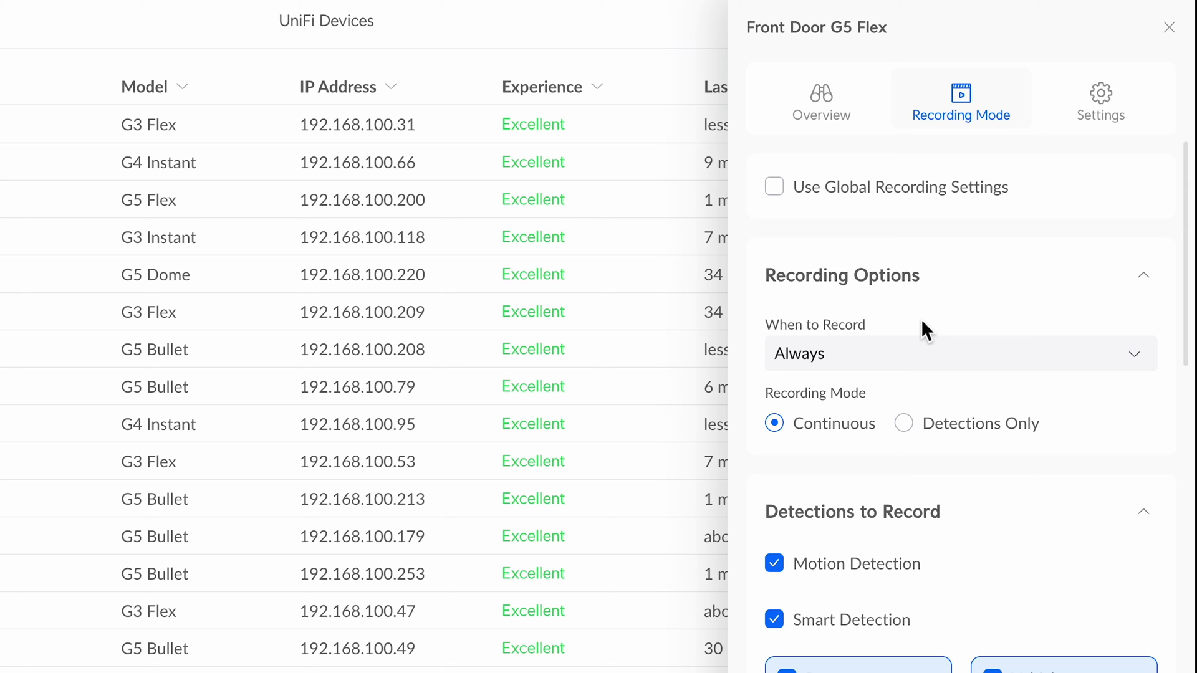
{"action": "left_click", "coordinate": [942, 361]}
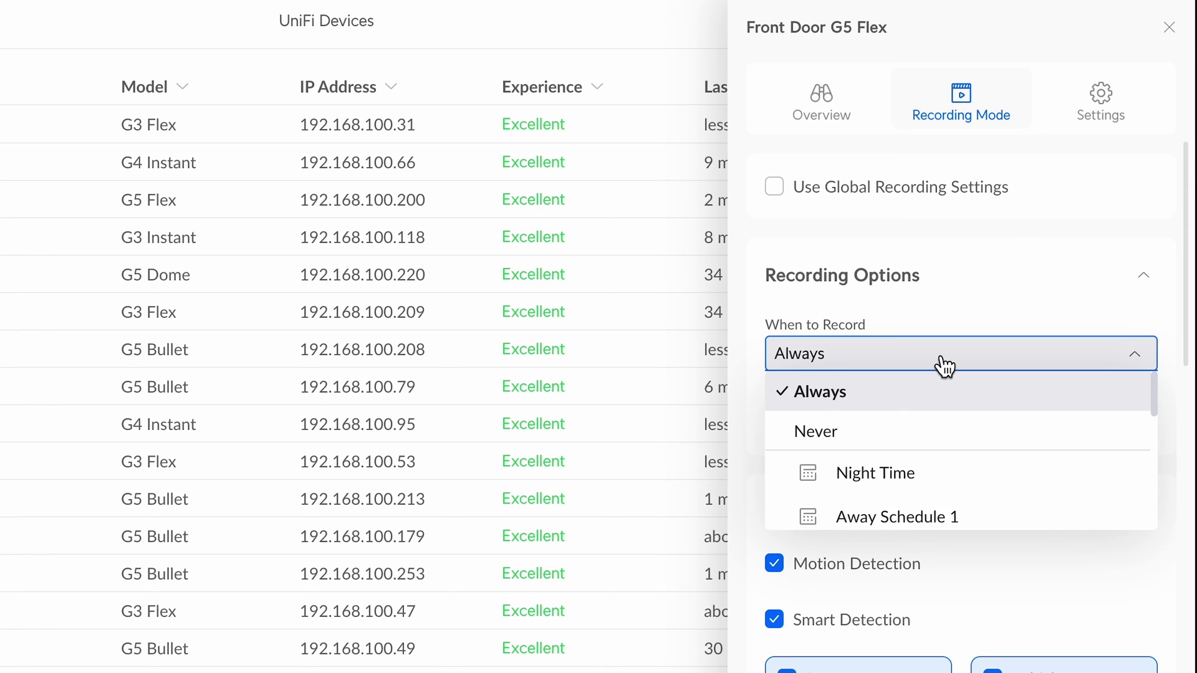
{"action": "scroll", "coordinate": [951, 409], "scroll_direction": "down", "scroll_amount": 3}
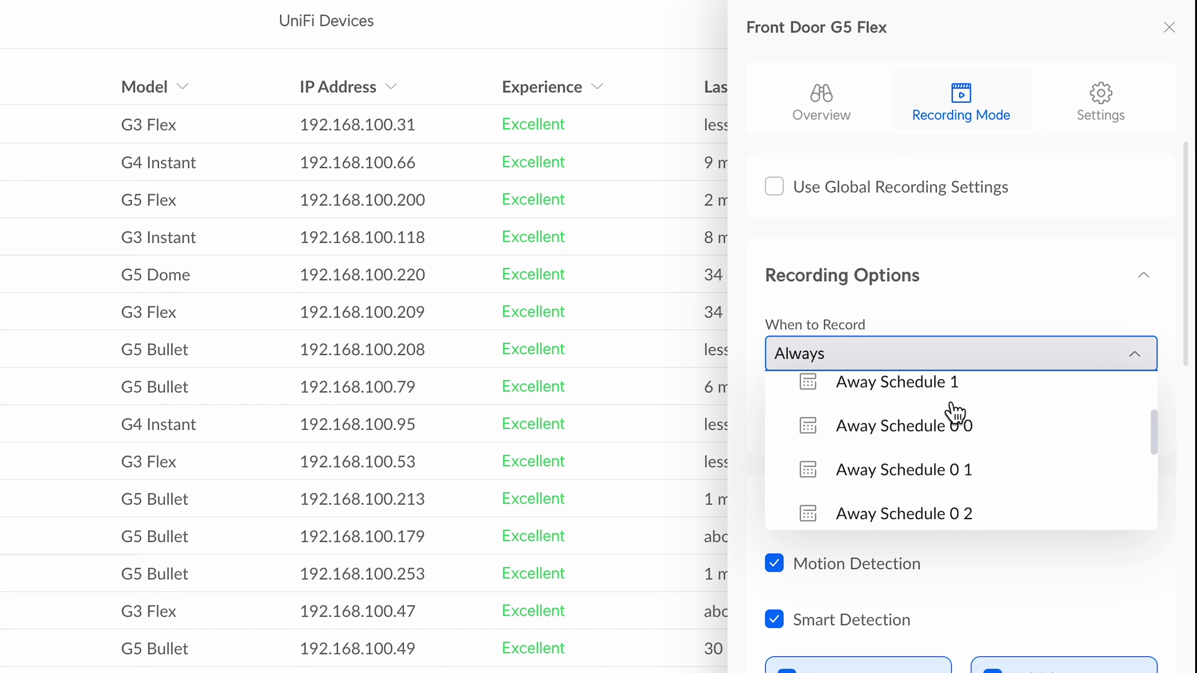
{"action": "left_click", "coordinate": [907, 336]}
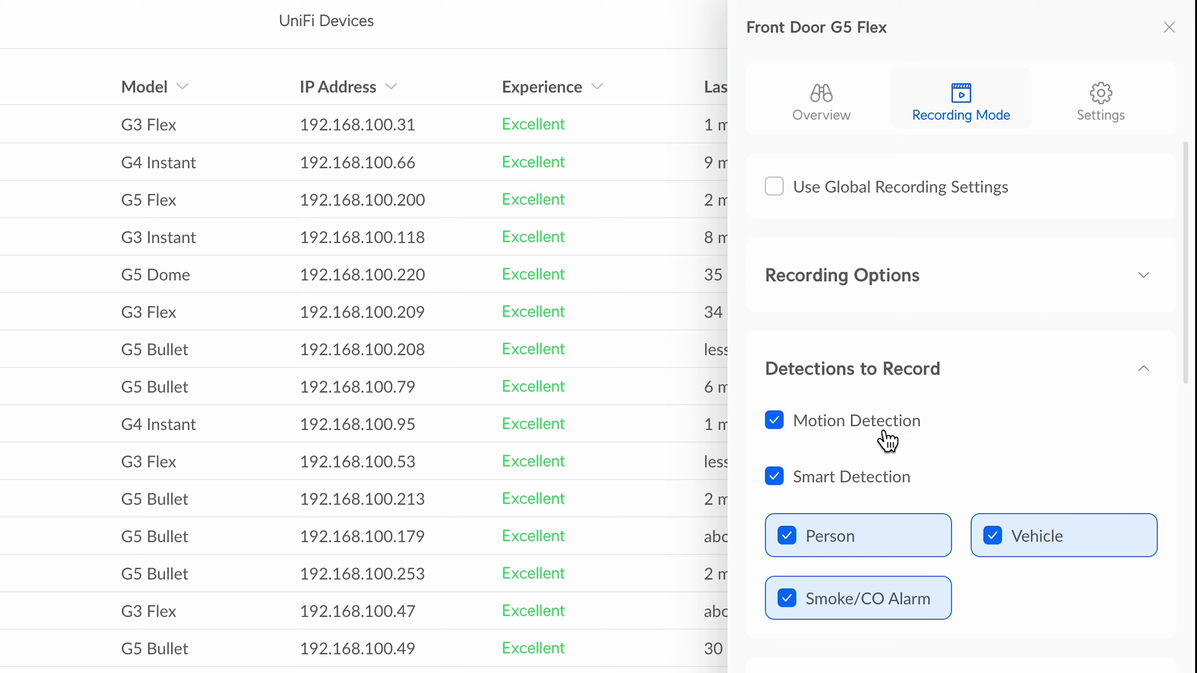
{"action": "scroll", "coordinate": [898, 543], "scroll_direction": "down", "scroll_amount": 6}
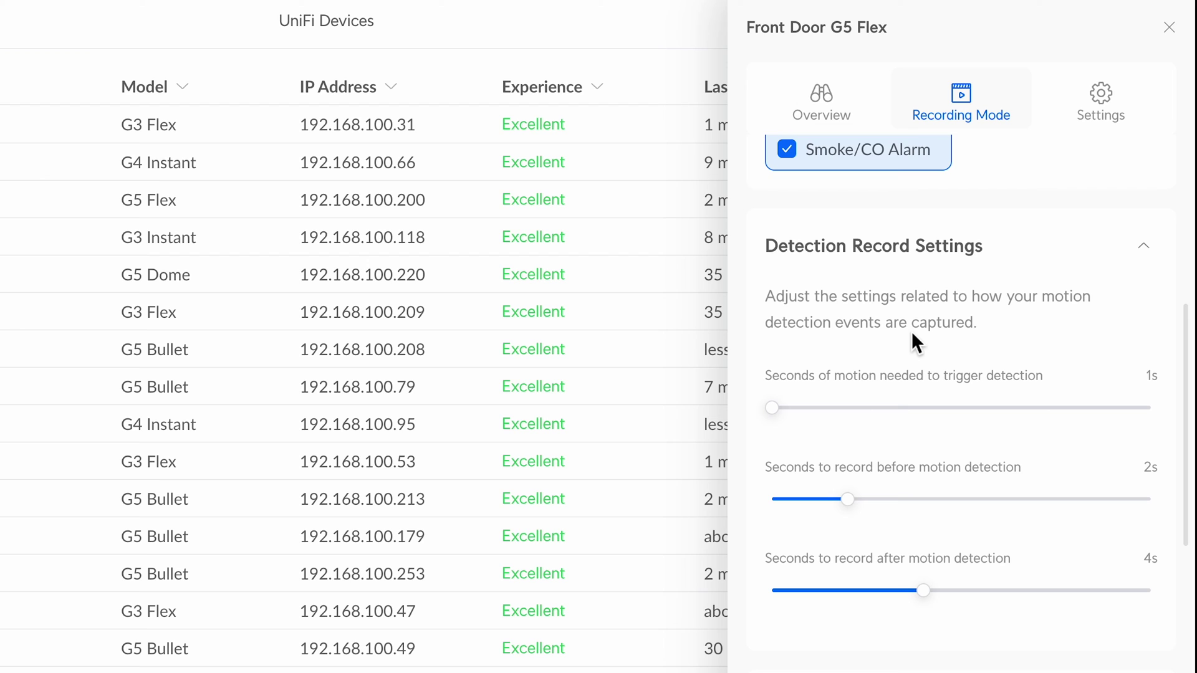
{"action": "scroll", "coordinate": [911, 333], "scroll_direction": "down", "scroll_amount": 5}
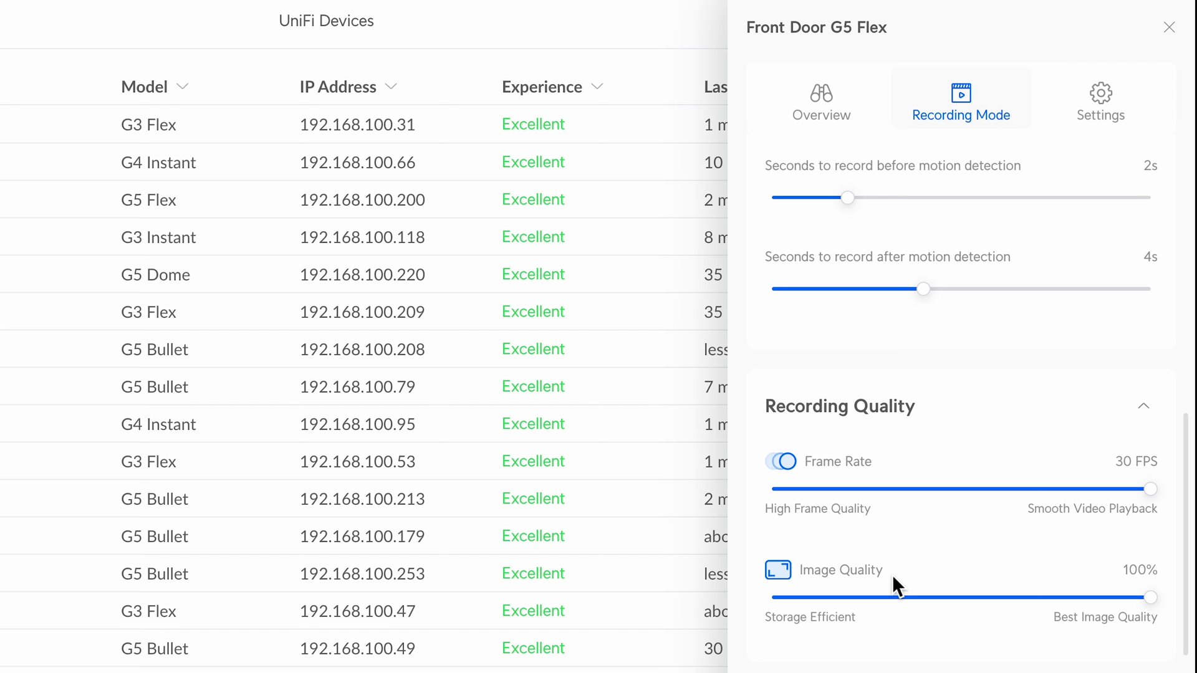
{"action": "scroll", "coordinate": [891, 575], "scroll_direction": "down", "scroll_amount": 3}
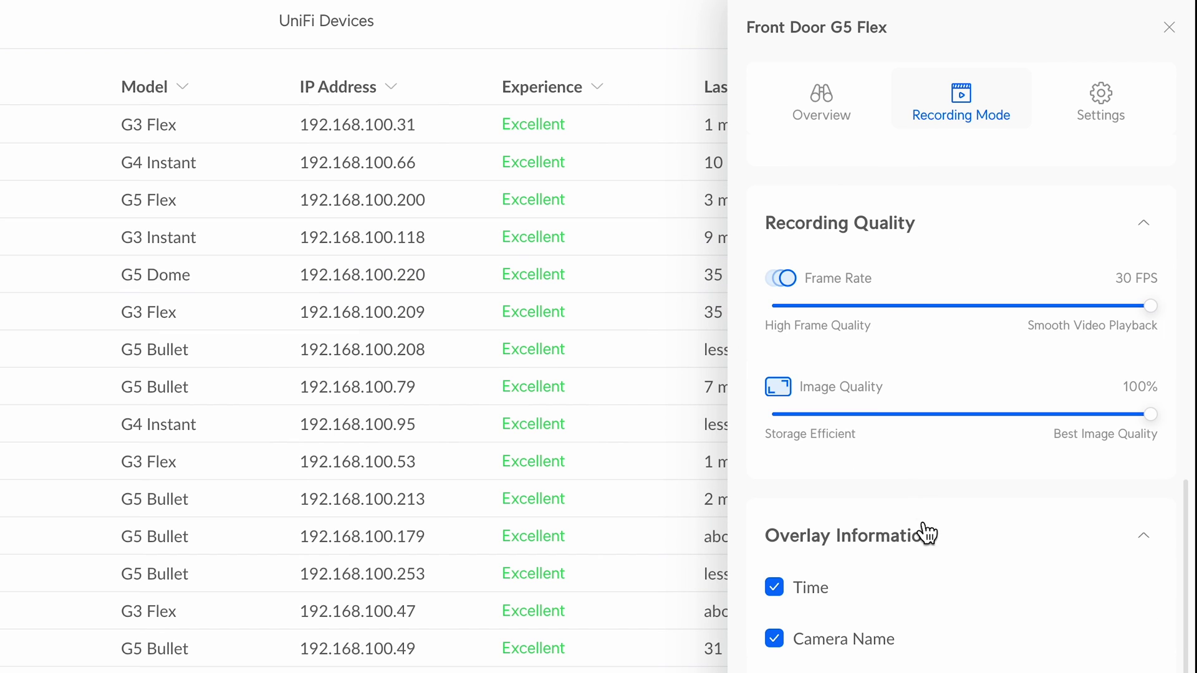
{"action": "scroll", "coordinate": [887, 583], "scroll_direction": "down", "scroll_amount": 5}
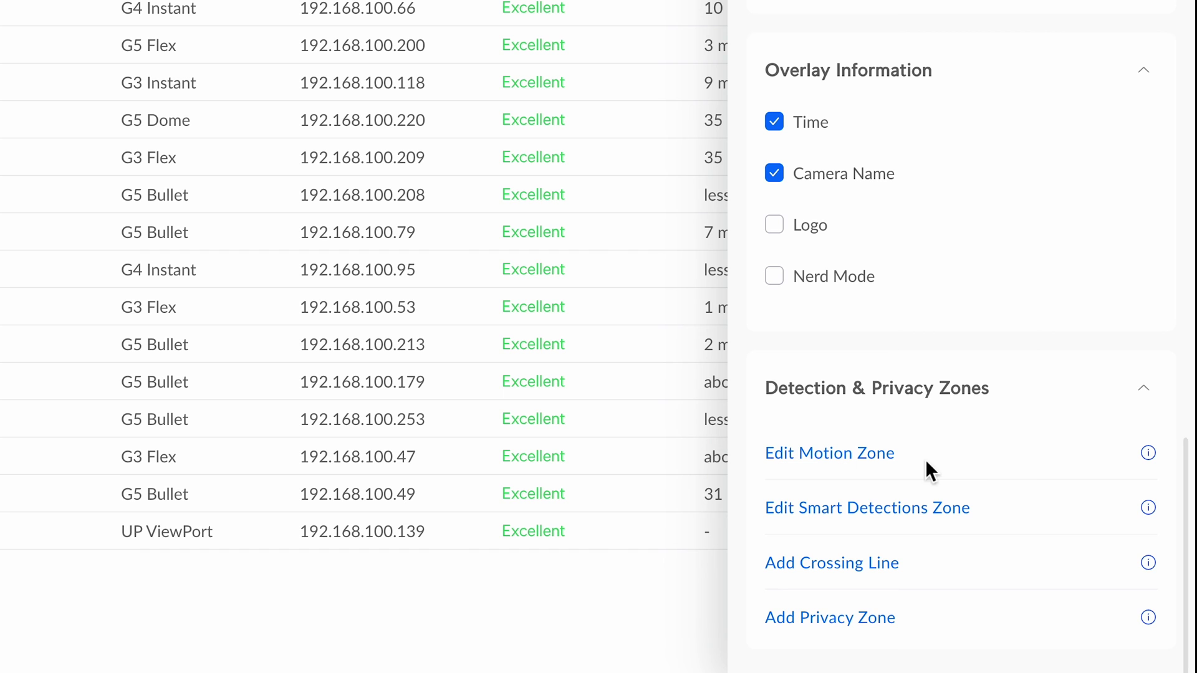
Step: Check the motion zone editor, then start a crossing line in the smart detection zone editor
{"action": "left_click", "coordinate": [845, 454]}
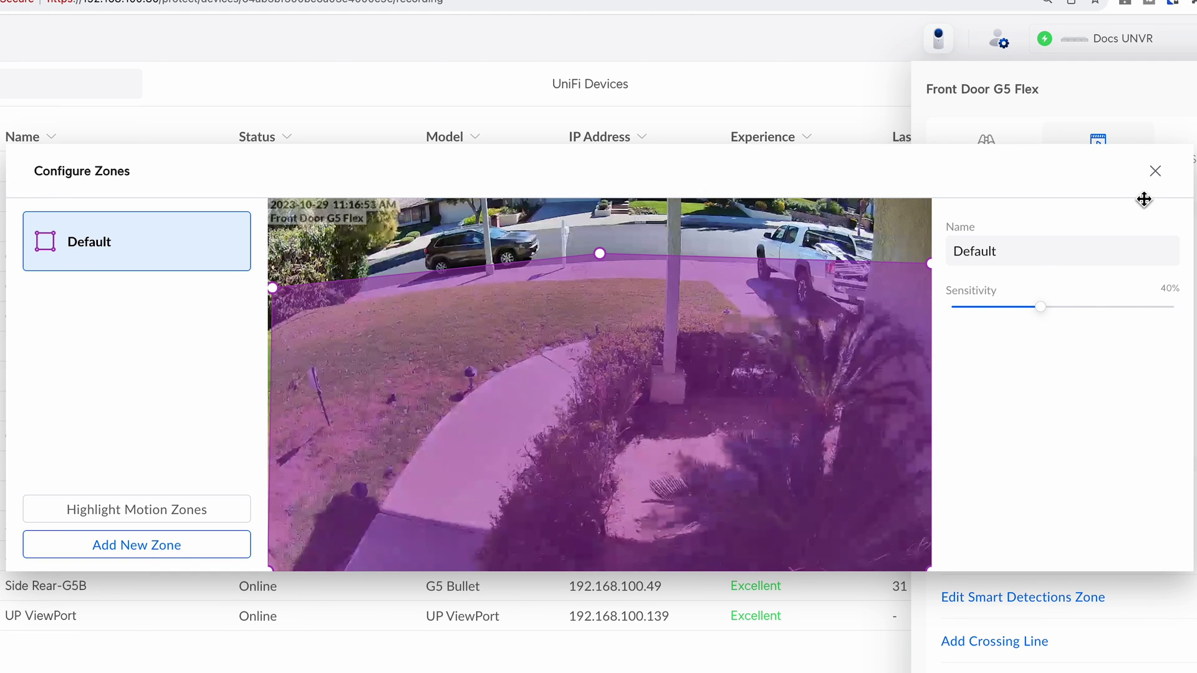
{"action": "left_click", "coordinate": [1153, 172]}
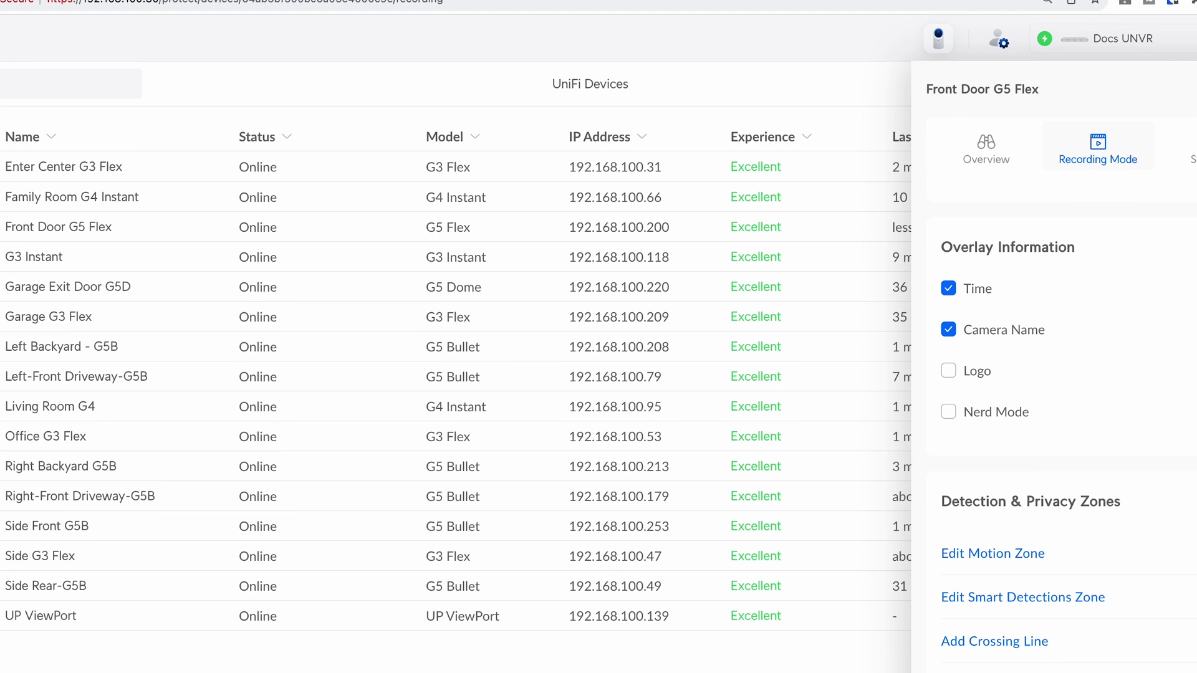
{"action": "left_click", "coordinate": [1010, 607]}
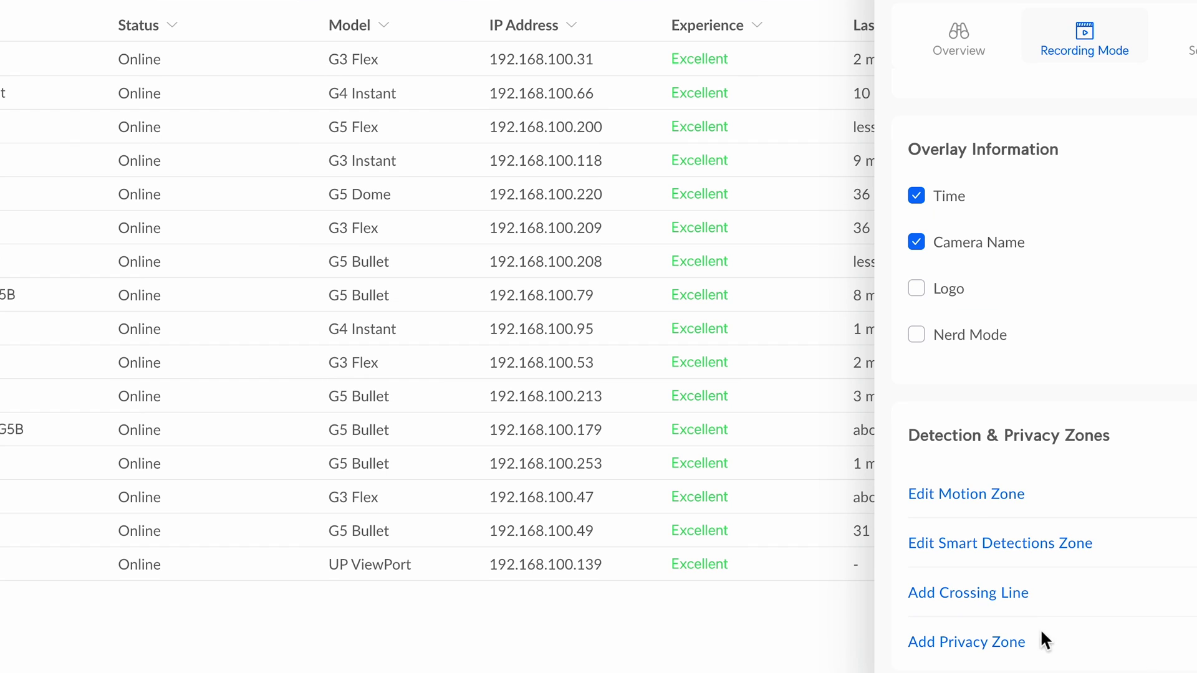
{"action": "left_click", "coordinate": [990, 608]}
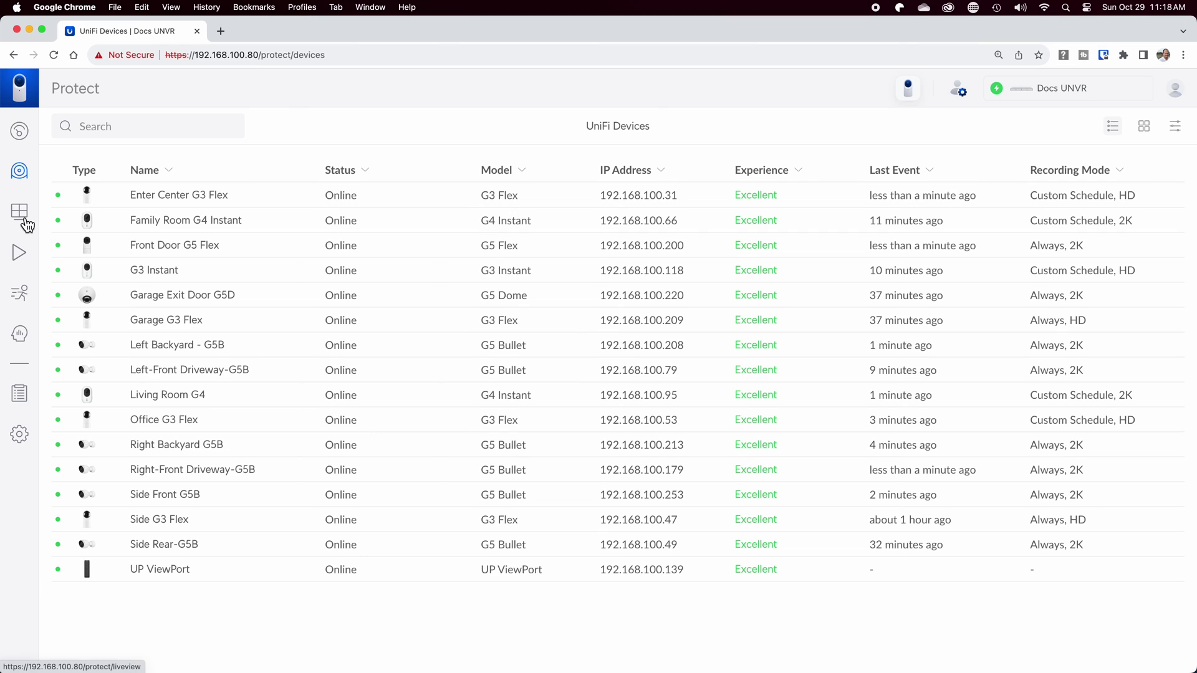
Step: Go to Live View and bring up the list of saved live views
{"action": "left_click", "coordinate": [21, 214]}
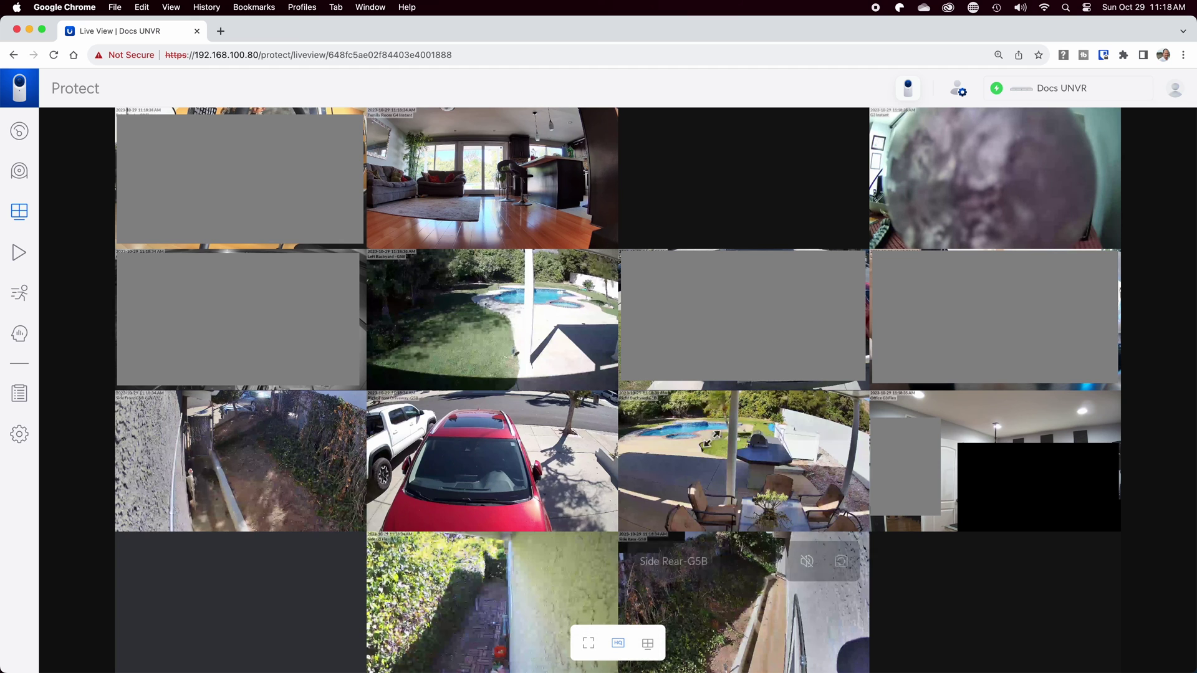
{"action": "left_click", "coordinate": [646, 643]}
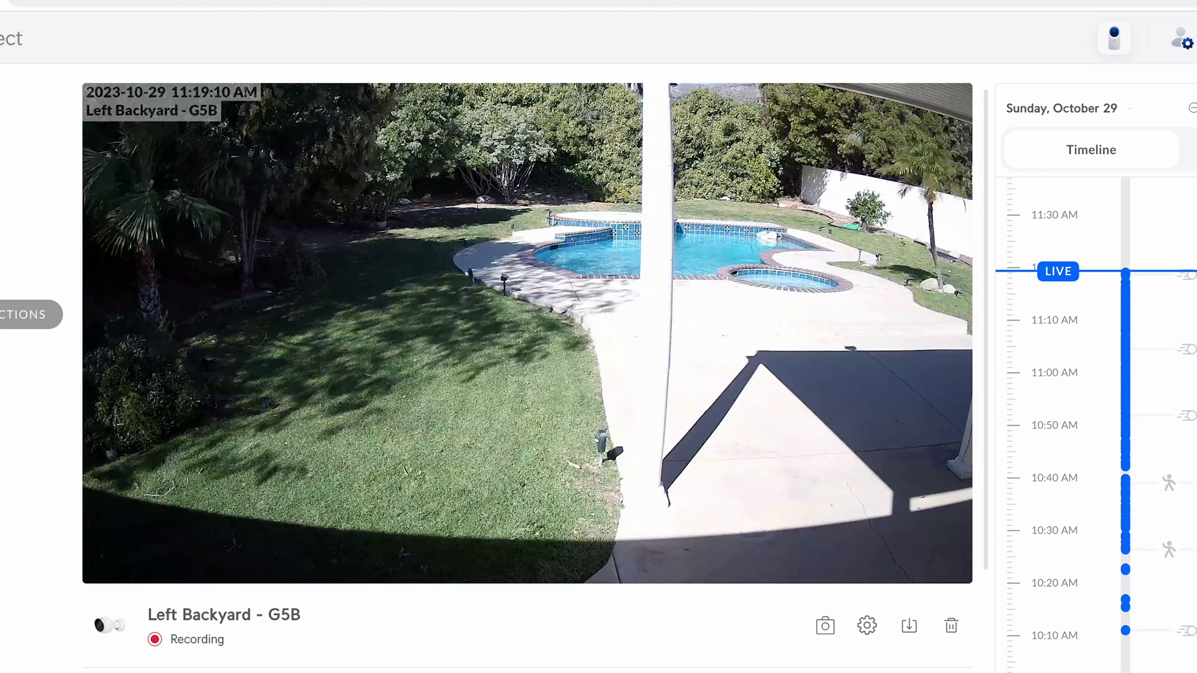
Step: Switch to the Detections grid from the sidebar
{"action": "left_click", "coordinate": [0, 314]}
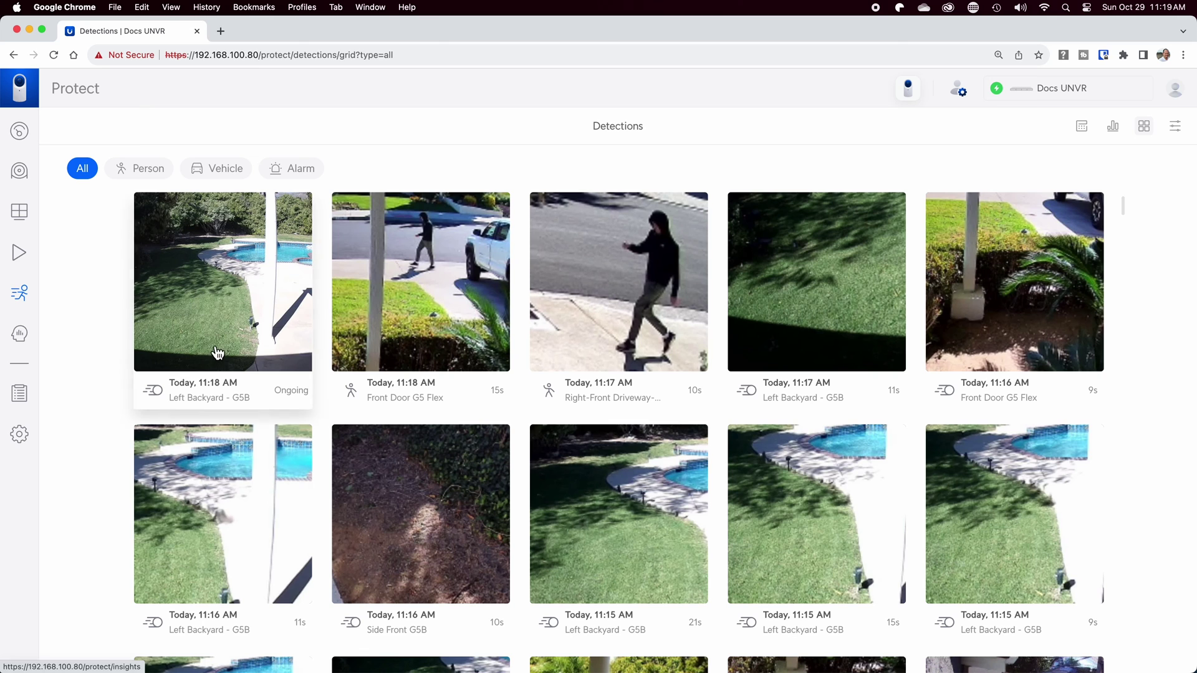
{"action": "mouse_move", "coordinate": [449, 309]}
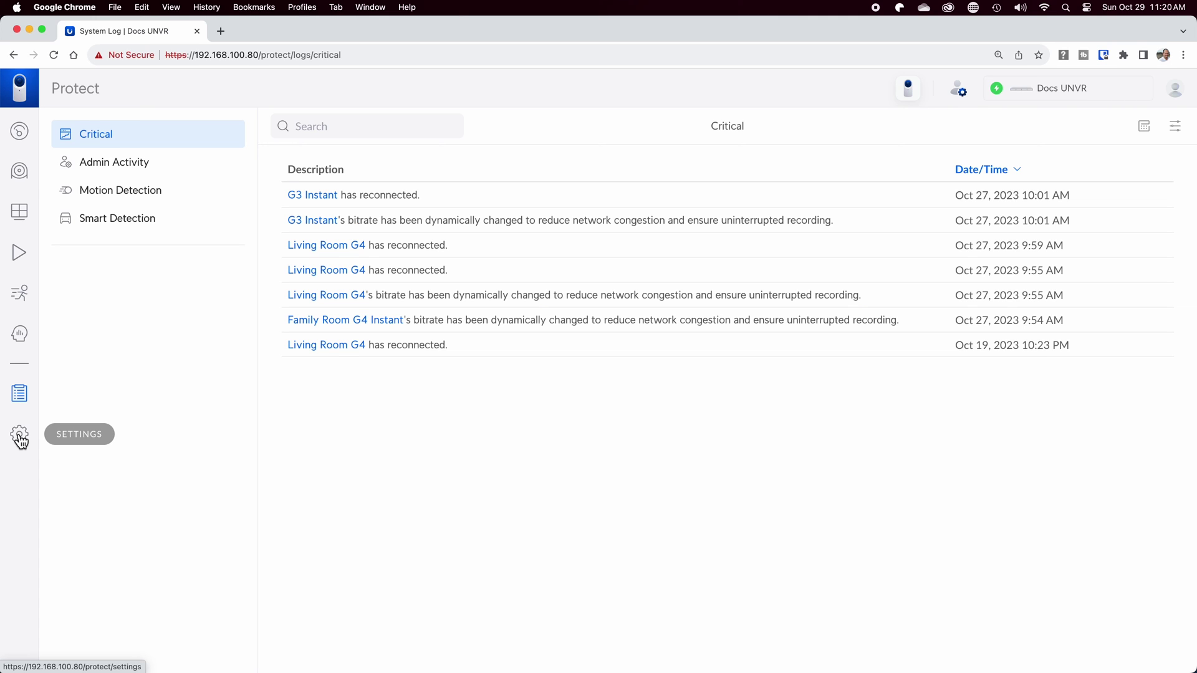
Step: Open Protect settings and scroll Recordings down to Global Recording Settings and Camera Exclusions
{"action": "left_click", "coordinate": [20, 436]}
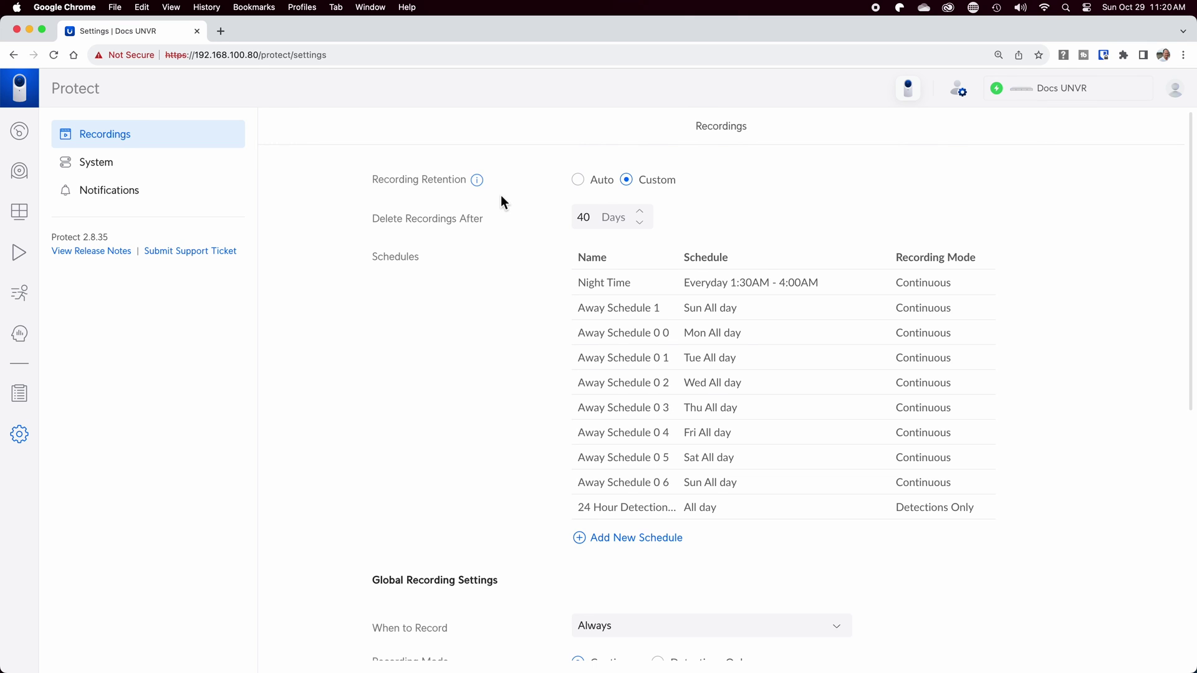
{"action": "scroll", "coordinate": [699, 389], "scroll_direction": "down", "scroll_amount": 5}
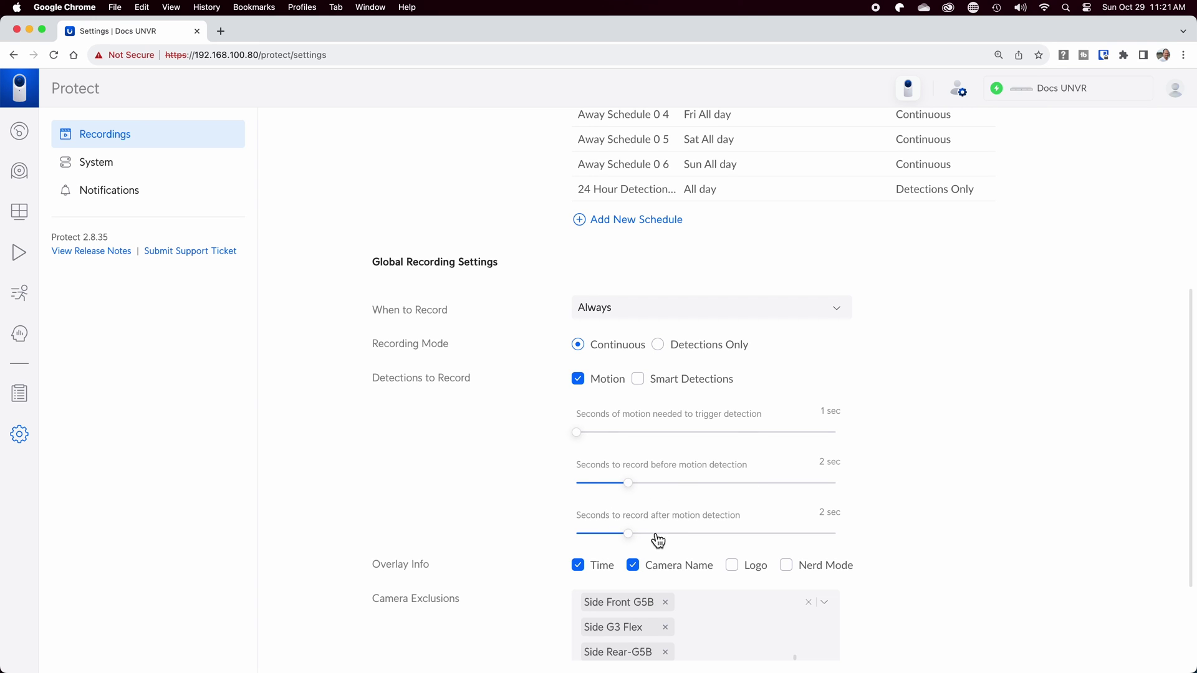
{"action": "scroll", "coordinate": [972, 384], "scroll_direction": "down", "scroll_amount": 2}
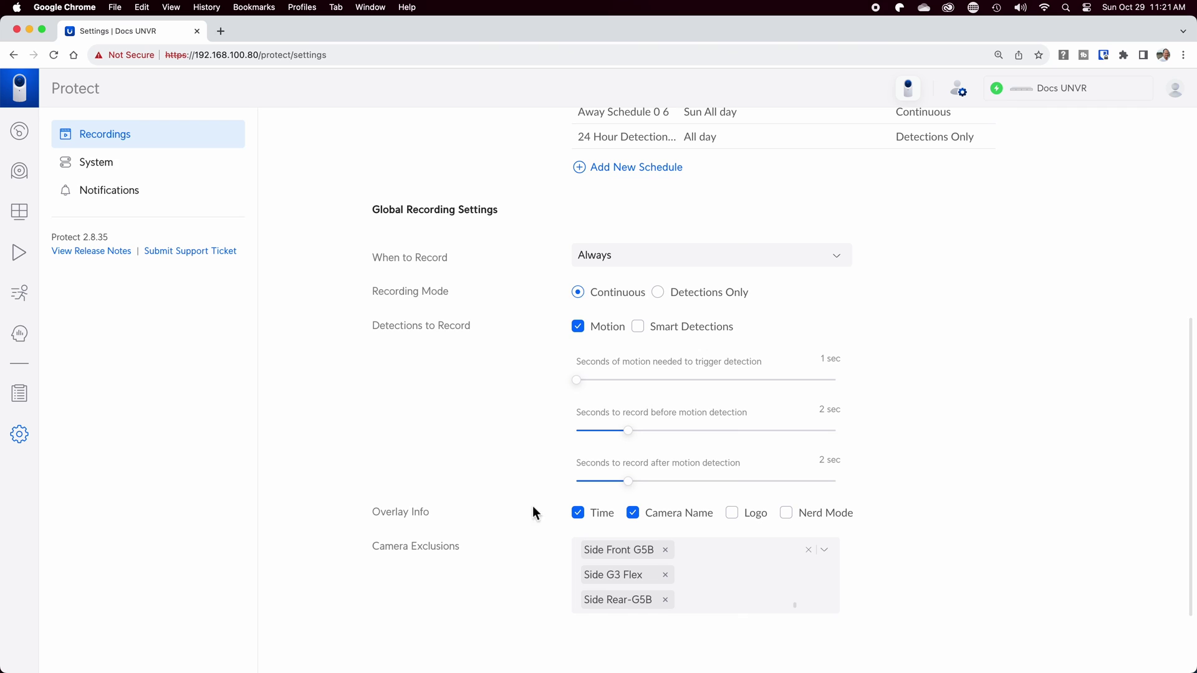
Step: Review the System settings, then show Notifications with Protect Notifications on Default
{"action": "left_click", "coordinate": [93, 164]}
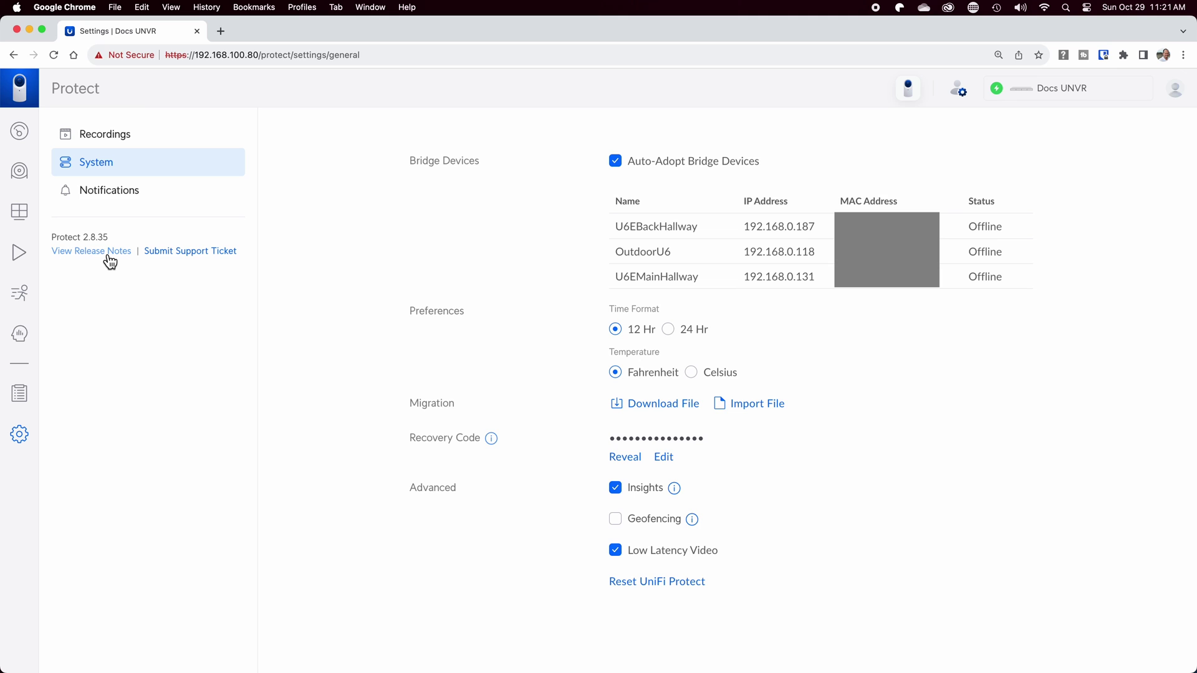
{"action": "left_click", "coordinate": [113, 197]}
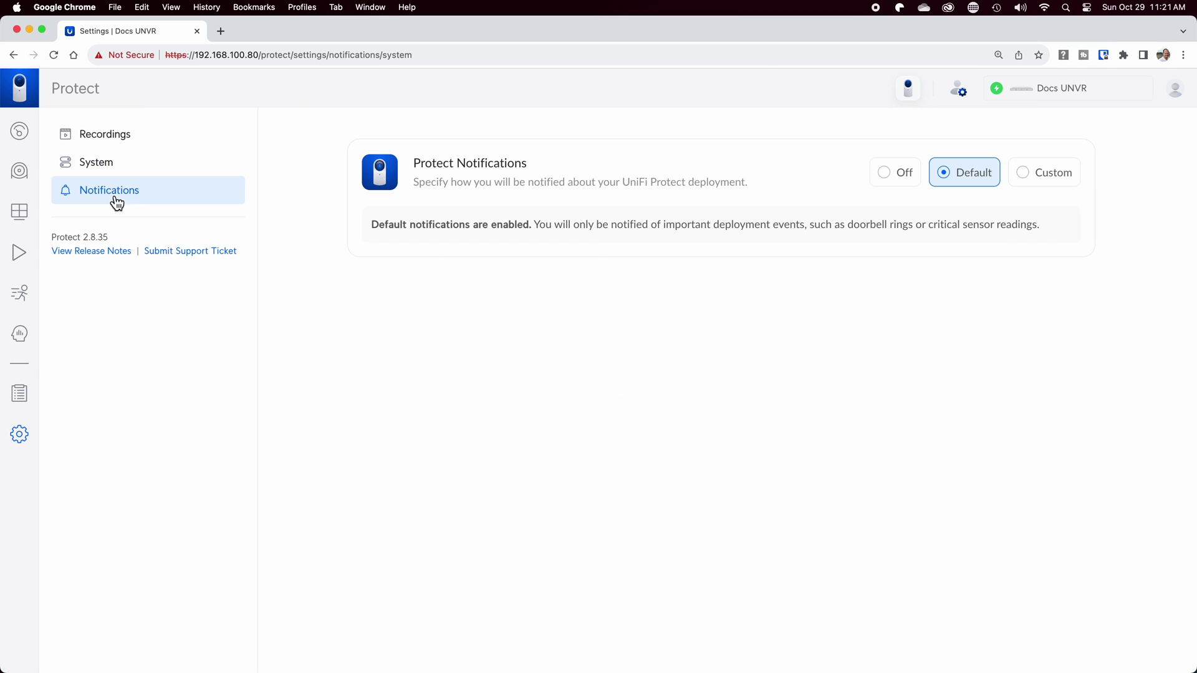